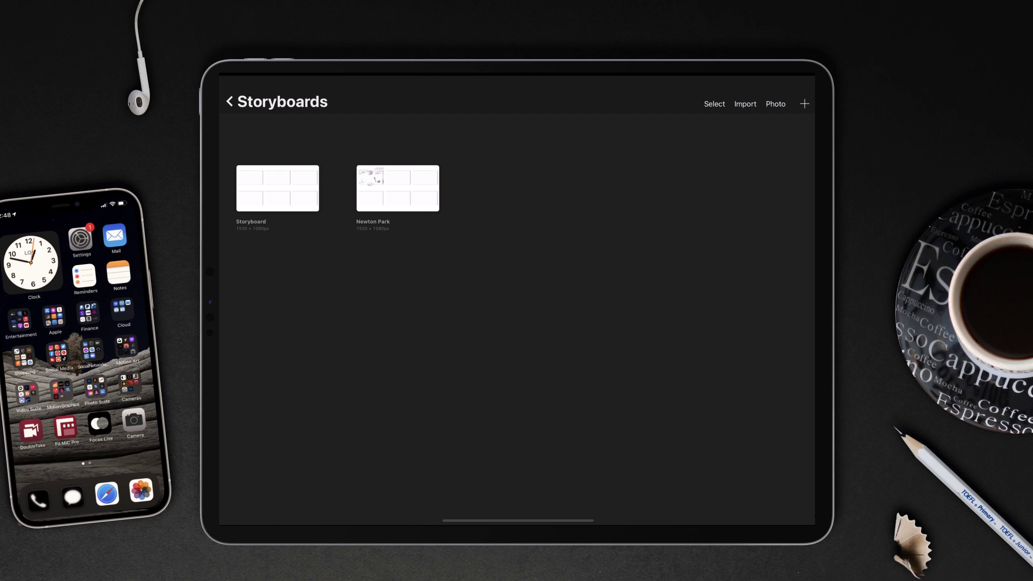
Open the Newton Park storyboard and erase the straight arrow in panel one.
{"action": "left_click", "coordinate": [398, 188]}
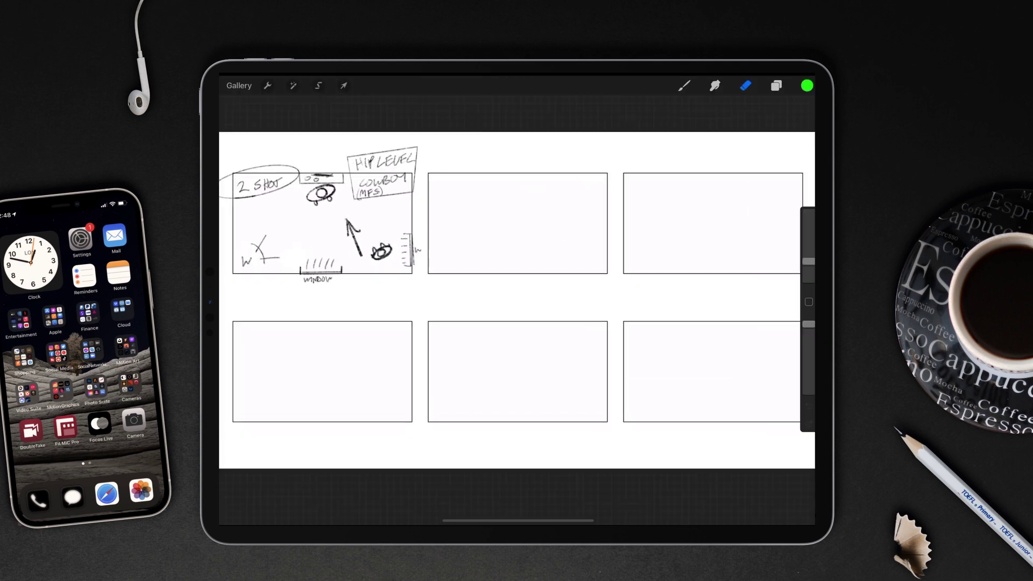
{"action": "scroll", "coordinate": [452, 267], "scroll_direction": "up", "scroll_amount": 5}
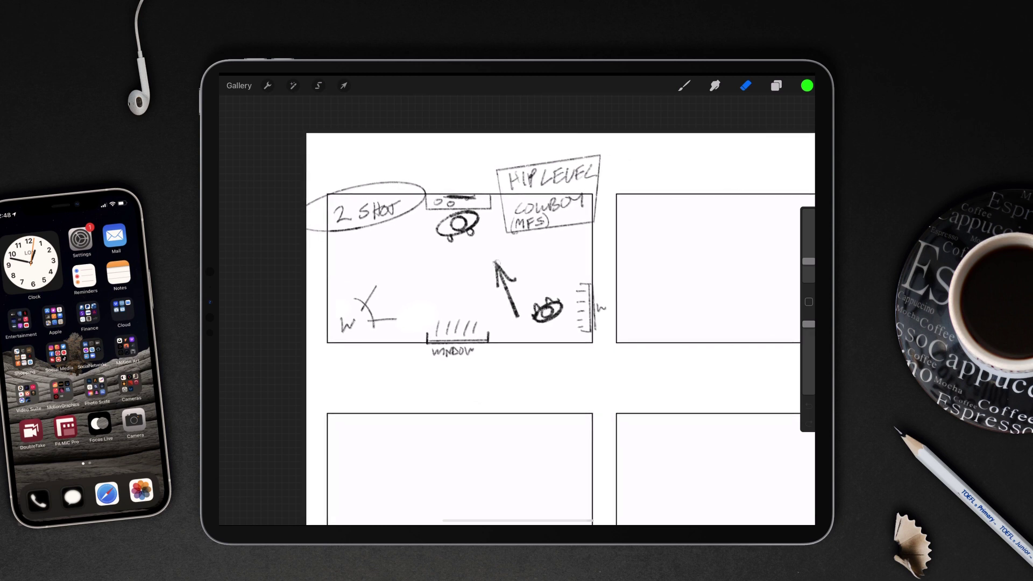
{"action": "left_click_drag", "start_coordinate": [496, 263], "coordinate": [519, 299]}
Draw a curved black arrow with an arrowhead in the first panel.
{"action": "left_click", "coordinate": [807, 85]}
{"action": "left_click", "coordinate": [703, 259]}
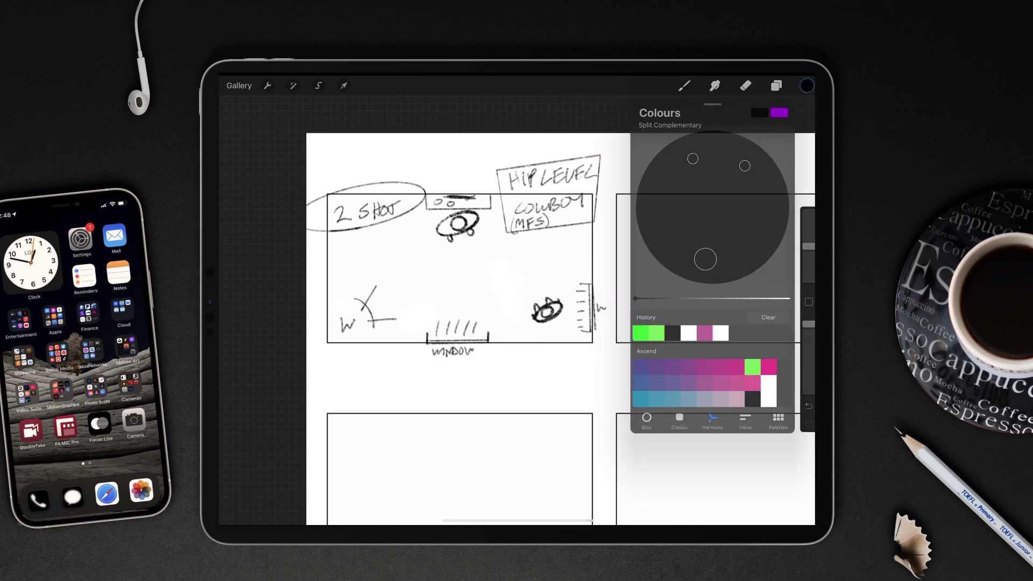
{"action": "left_click", "coordinate": [683, 85]}
{"action": "left_click_drag", "start_coordinate": [497, 252], "coordinate": [541, 287]}
{"action": "mouse_move", "coordinate": [497, 252]}
{"action": "left_mouse_down"}
{"action": "mouse_move", "coordinate": [503, 267]}
{"action": "mouse_move", "coordinate": [515, 245]}
{"action": "left_mouse_up"}
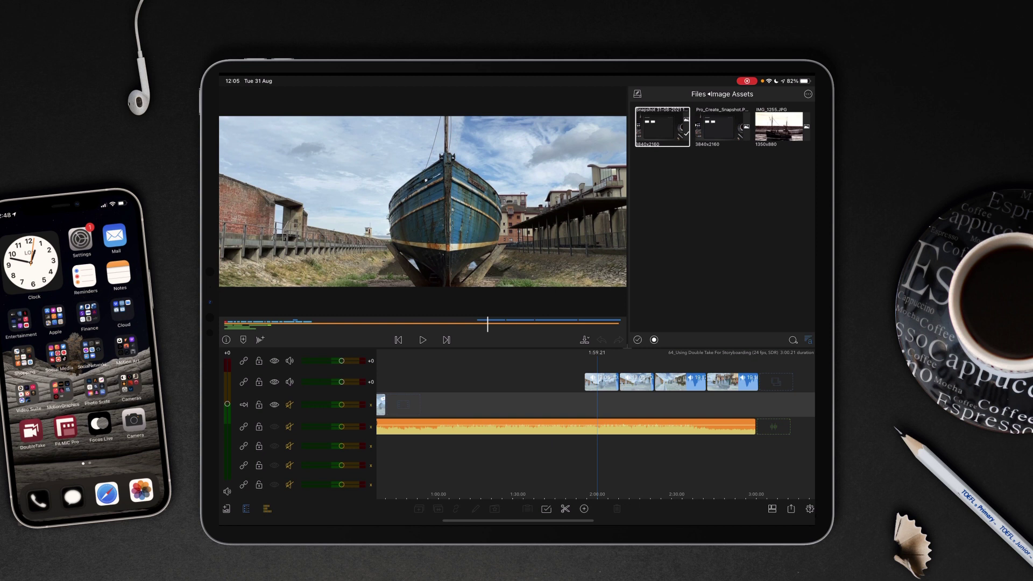
Scrub through the boat b-roll and lift one boat shot onto the empty track above.
{"action": "left_click_drag", "start_coordinate": [654, 398], "coordinate": [648, 404]}
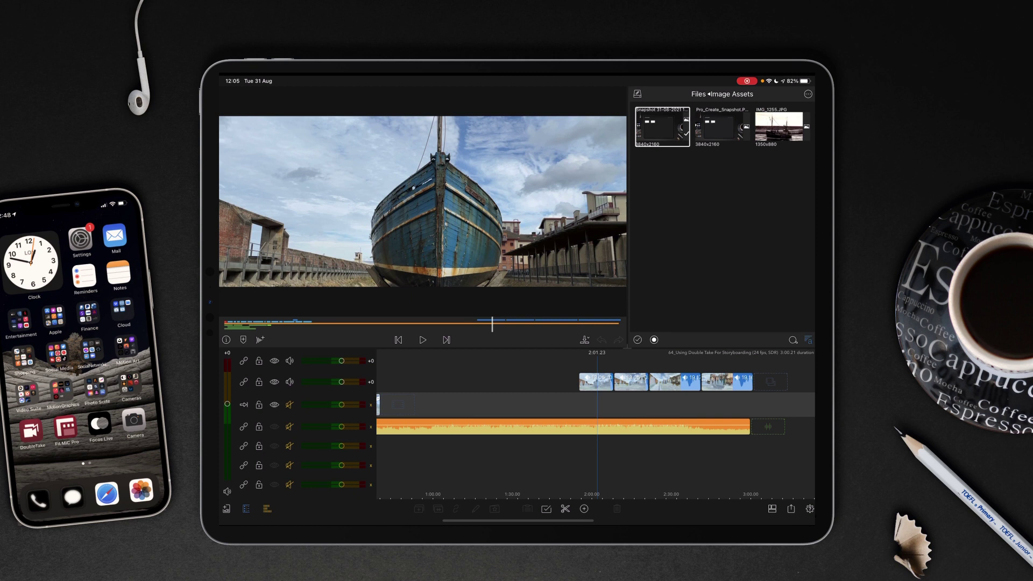
{"action": "mouse_move", "coordinate": [669, 405]}
{"action": "left_mouse_down"}
{"action": "mouse_move", "coordinate": [630, 412]}
{"action": "mouse_move", "coordinate": [662, 410]}
{"action": "mouse_move", "coordinate": [639, 411]}
{"action": "mouse_move", "coordinate": [604, 368]}
{"action": "left_mouse_up"}
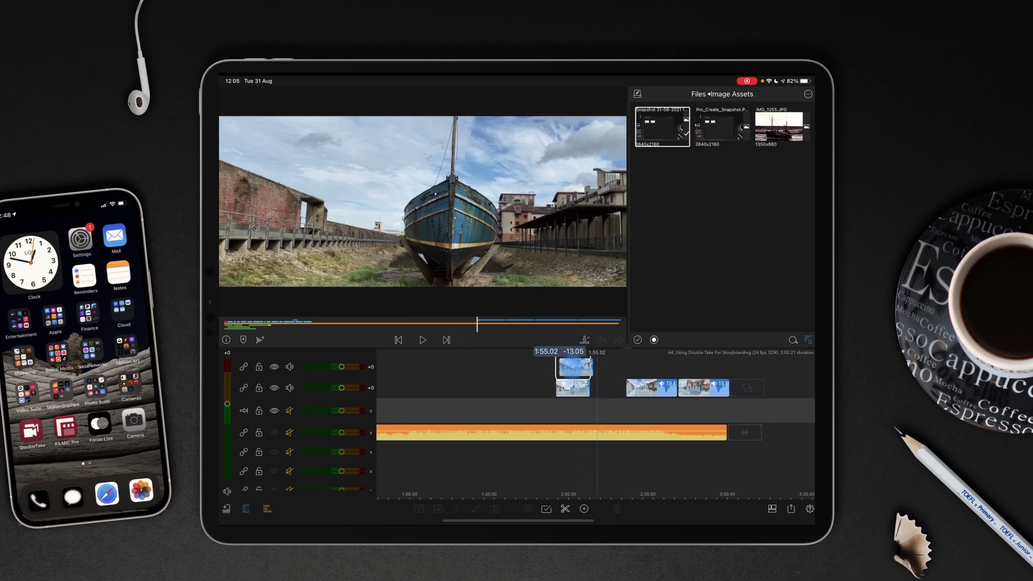
{"action": "left_click_drag", "start_coordinate": [622, 434], "coordinate": [621, 436]}
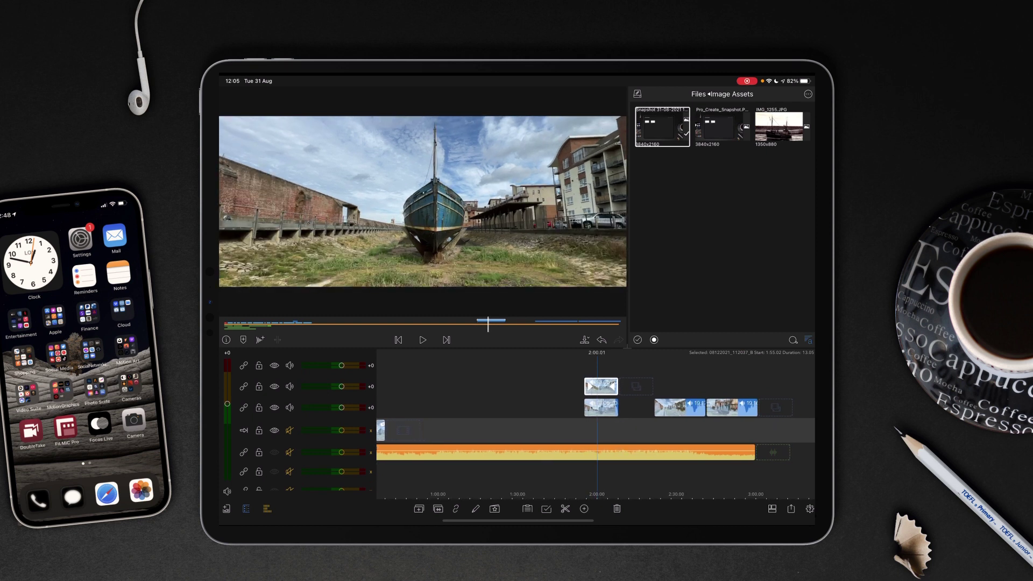
Shrink the top boat clip to about 31.6 as an upper-left inset and preview it.
{"action": "double_click", "coordinate": [603, 386]}
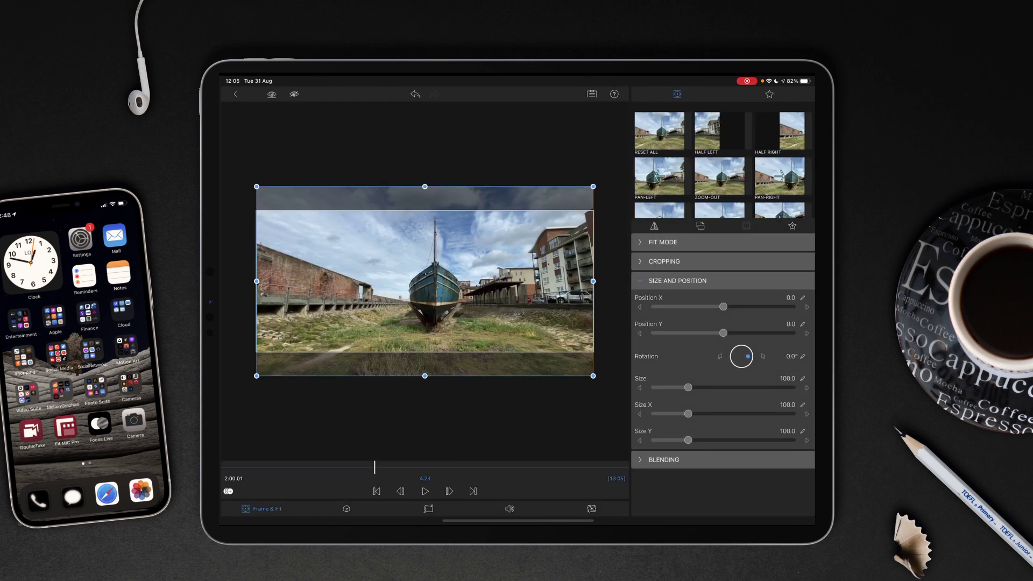
{"action": "left_click_drag", "start_coordinate": [688, 388], "coordinate": [665, 388]}
{"action": "left_click_drag", "start_coordinate": [436, 285], "coordinate": [320, 250]}
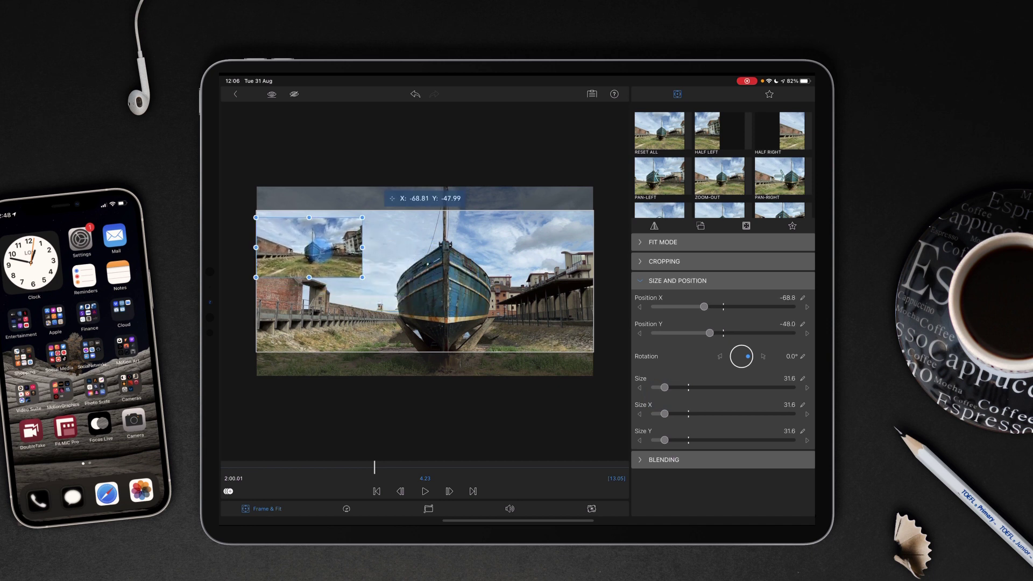
{"action": "left_click", "coordinate": [235, 94]}
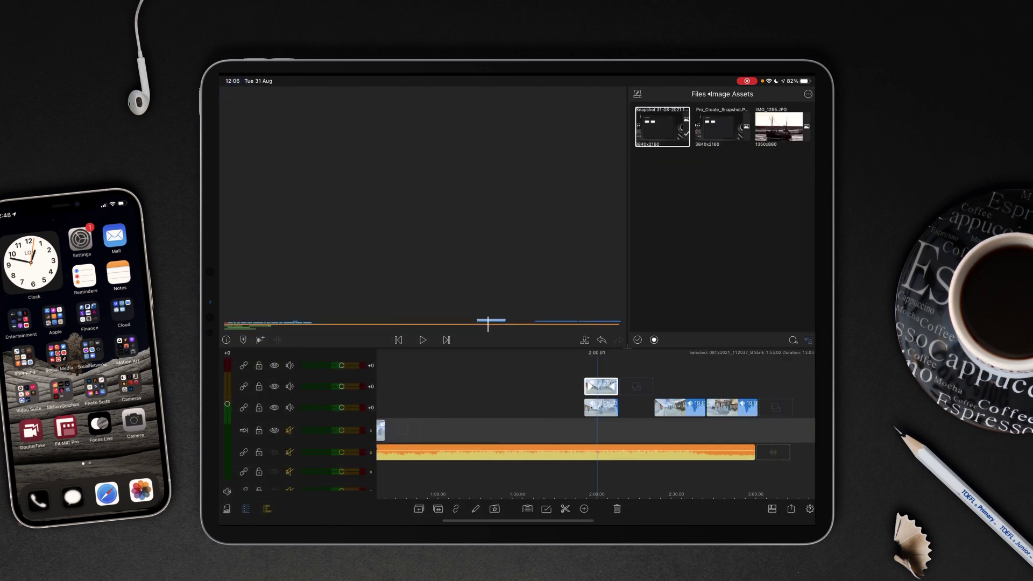
{"action": "left_click_drag", "start_coordinate": [665, 431], "coordinate": [673, 438]}
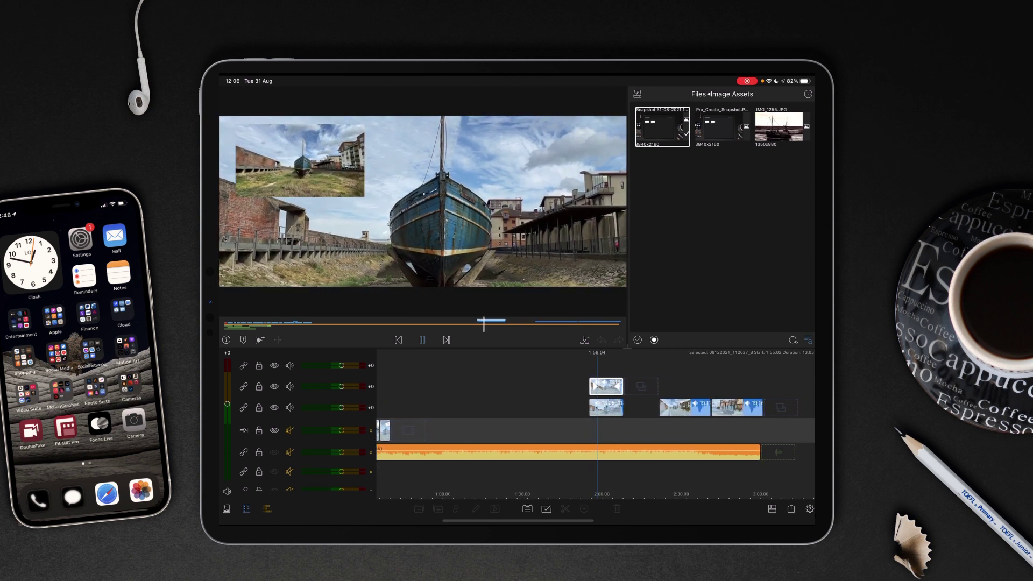
{"action": "key", "text": "space"}
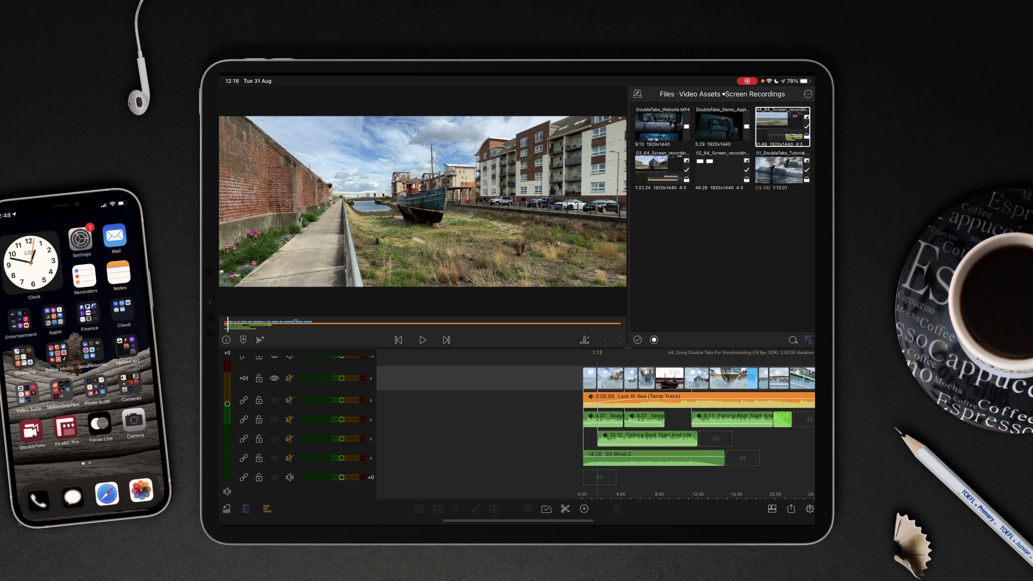
{"action": "key", "text": "space"}
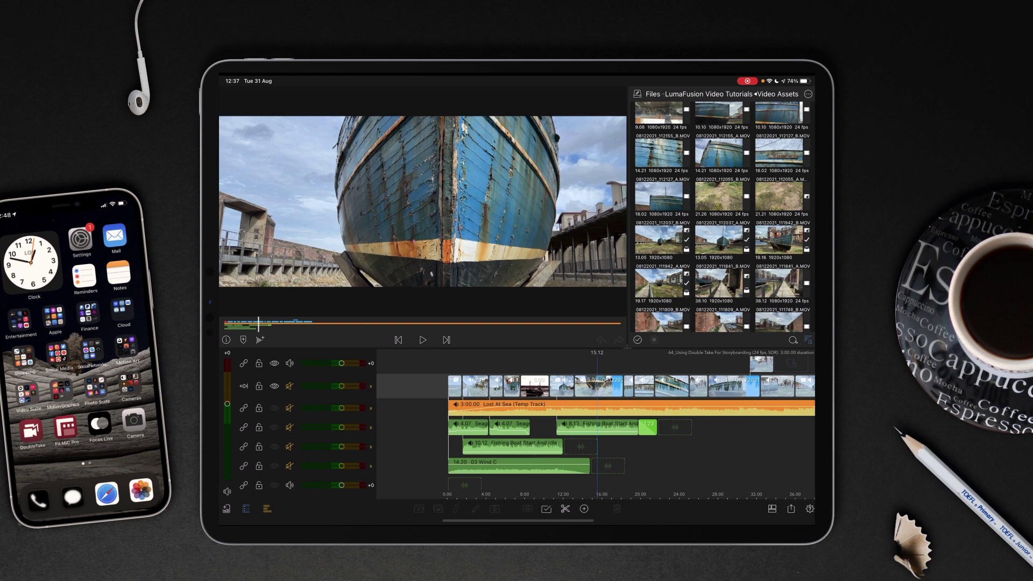
{"action": "left_click_drag", "start_coordinate": [692, 450], "coordinate": [685, 454]}
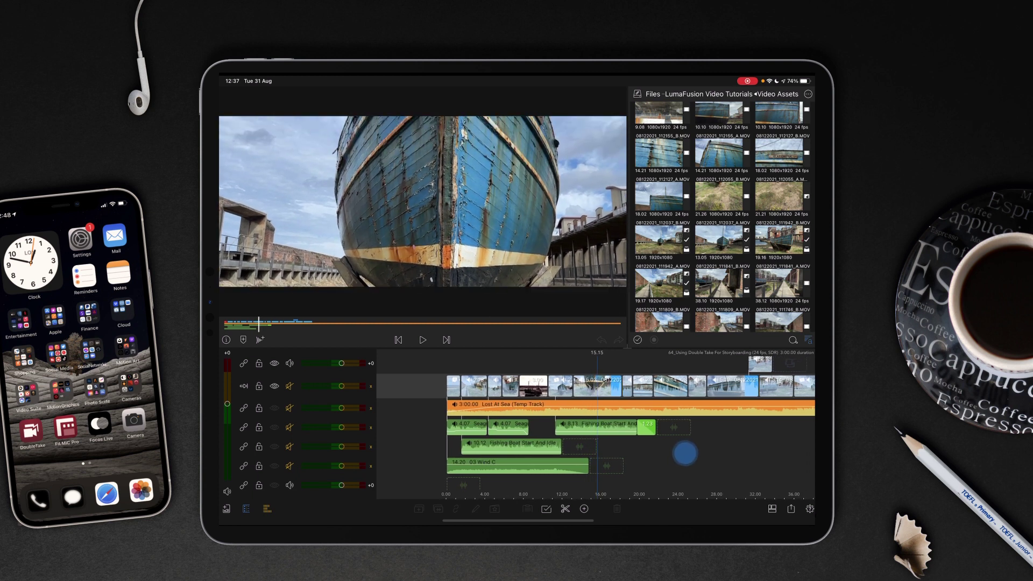
{"action": "left_click_drag", "start_coordinate": [685, 454], "coordinate": [673, 452]}
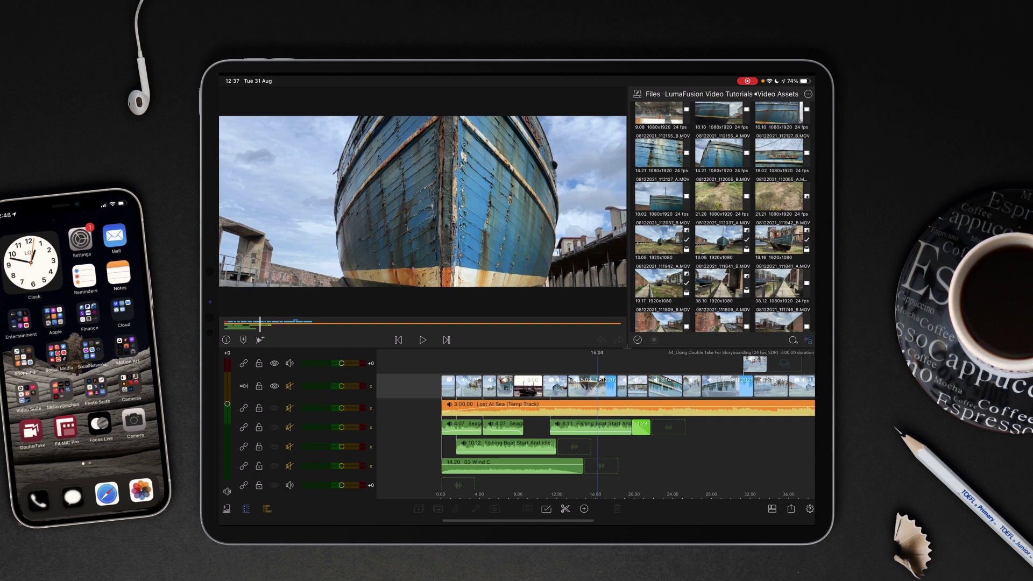
{"action": "left_click_drag", "start_coordinate": [701, 457], "coordinate": [695, 461]}
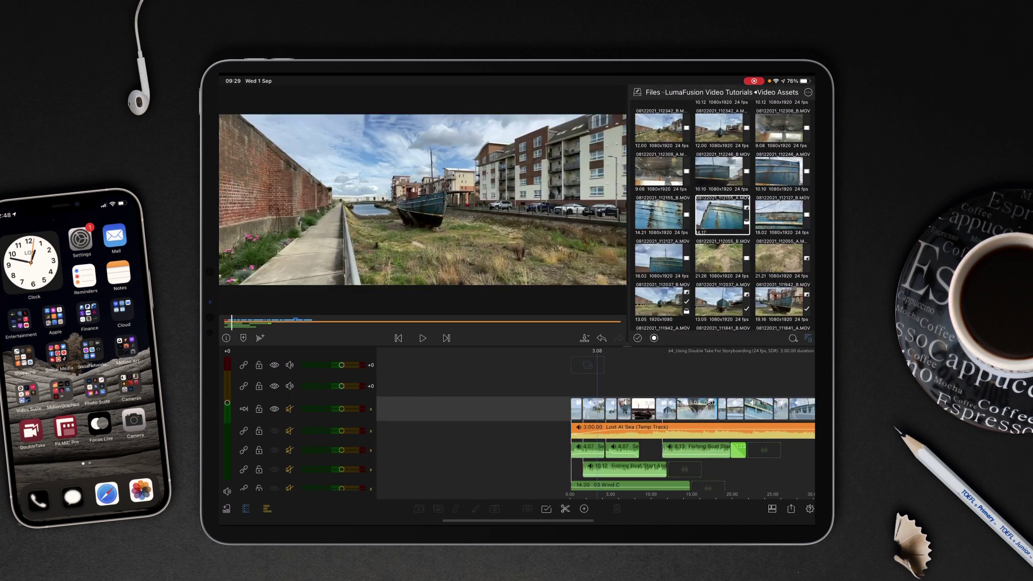
{"action": "mouse_move", "coordinate": [743, 373]}
{"action": "left_mouse_down"}
{"action": "mouse_move", "coordinate": [665, 383]}
{"action": "mouse_move", "coordinate": [676, 384]}
{"action": "left_mouse_up"}
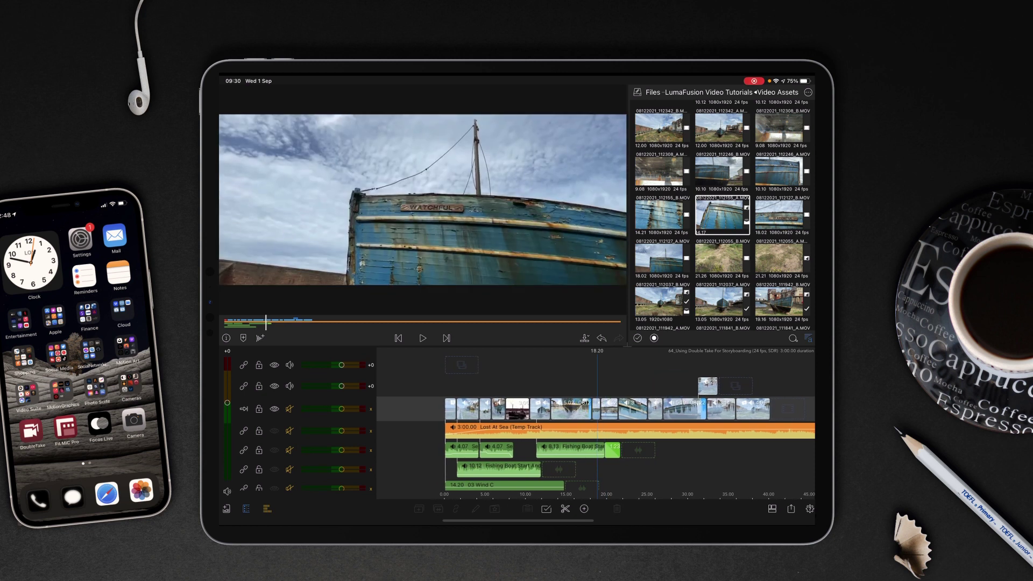
Export a snapshot of the current frame, then add the blue boat hull clip above the b-roll.
{"action": "left_click", "coordinate": [791, 508]}
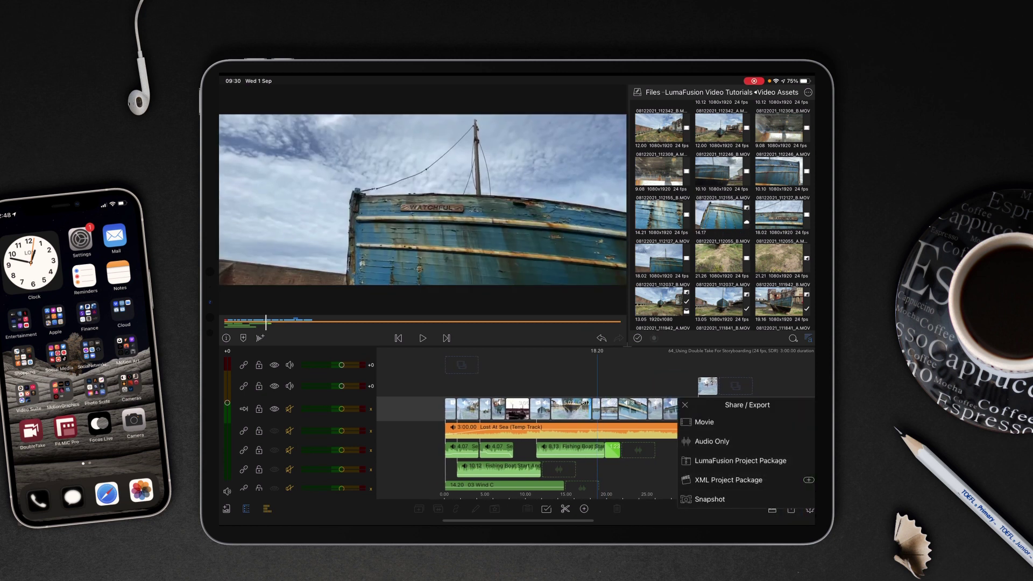
{"action": "left_click", "coordinate": [710, 499]}
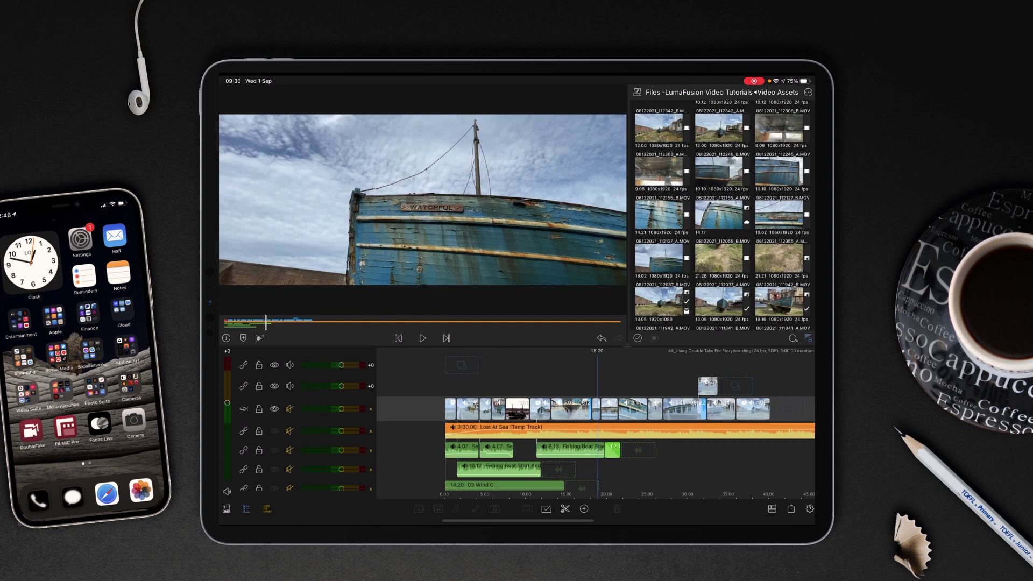
{"action": "left_click_drag", "start_coordinate": [673, 385], "coordinate": [652, 385]}
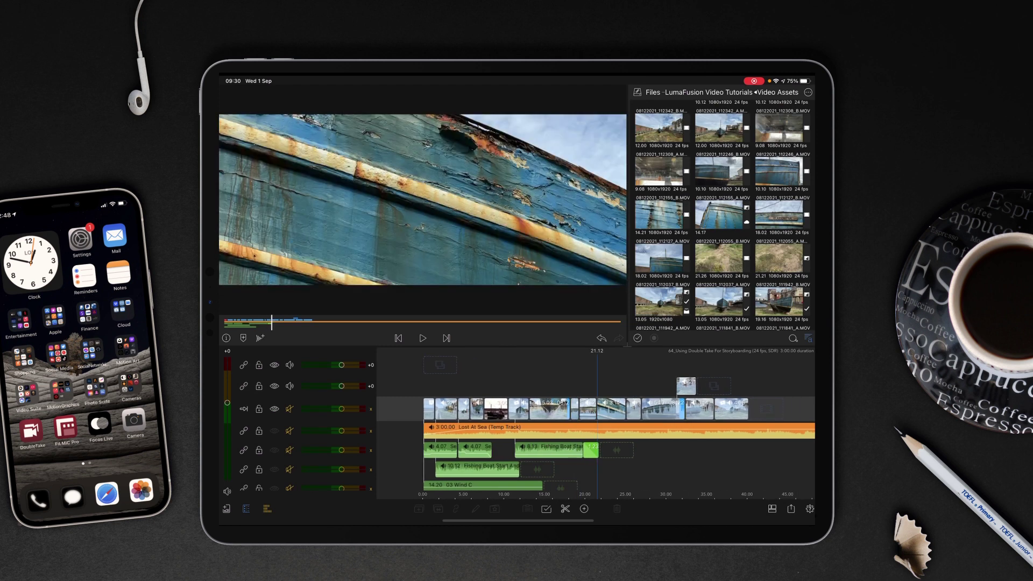
{"action": "left_click_drag", "start_coordinate": [723, 215], "coordinate": [656, 386]}
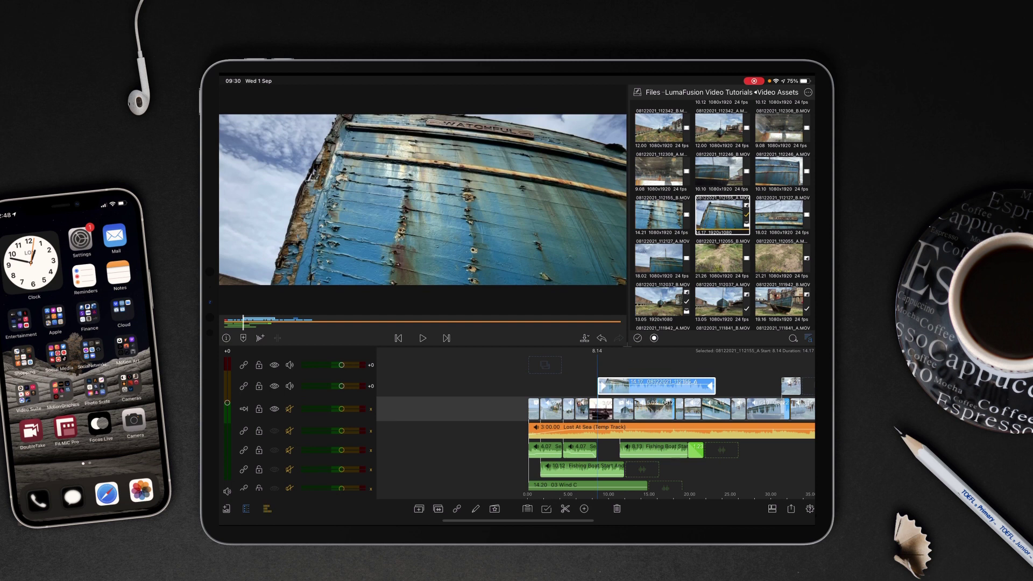
Lower the top clip in the frame to Position Y 16.4 via Frame & Fit.
{"action": "double_click", "coordinate": [656, 386]}
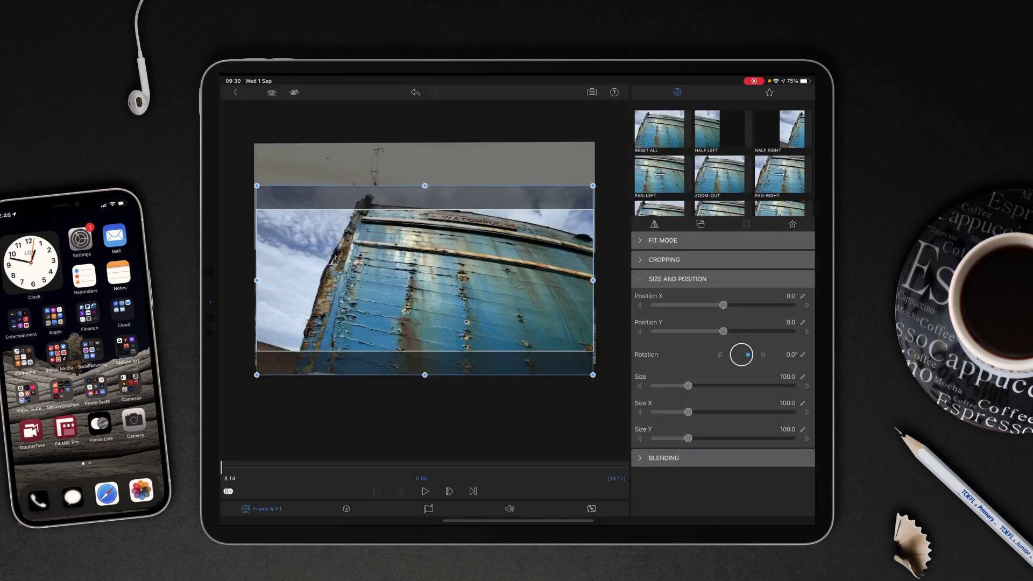
{"action": "left_click_drag", "start_coordinate": [723, 331], "coordinate": [724, 304]}
{"action": "left_click_drag", "start_coordinate": [726, 332], "coordinate": [728, 332]}
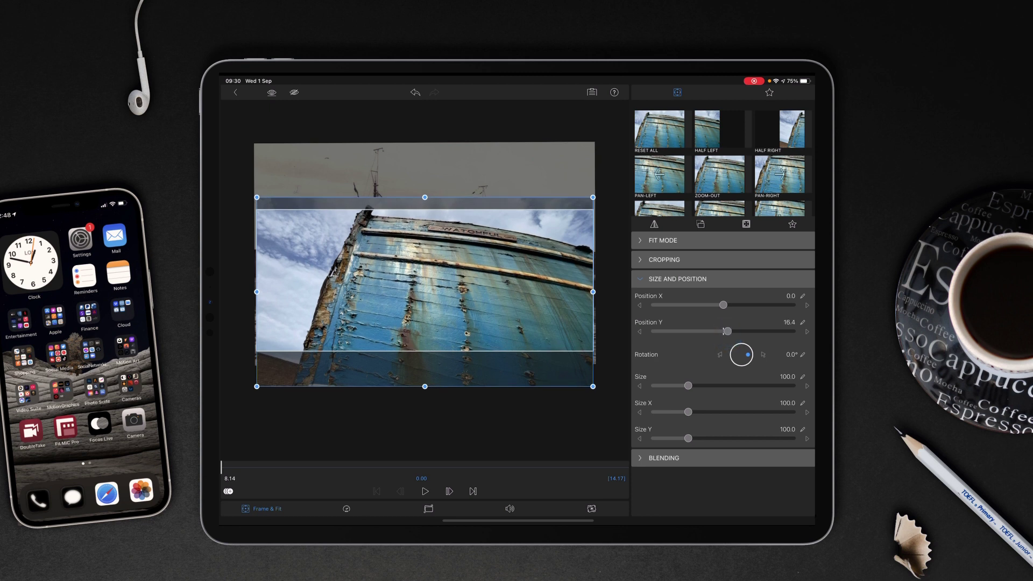
{"action": "left_click", "coordinate": [236, 92]}
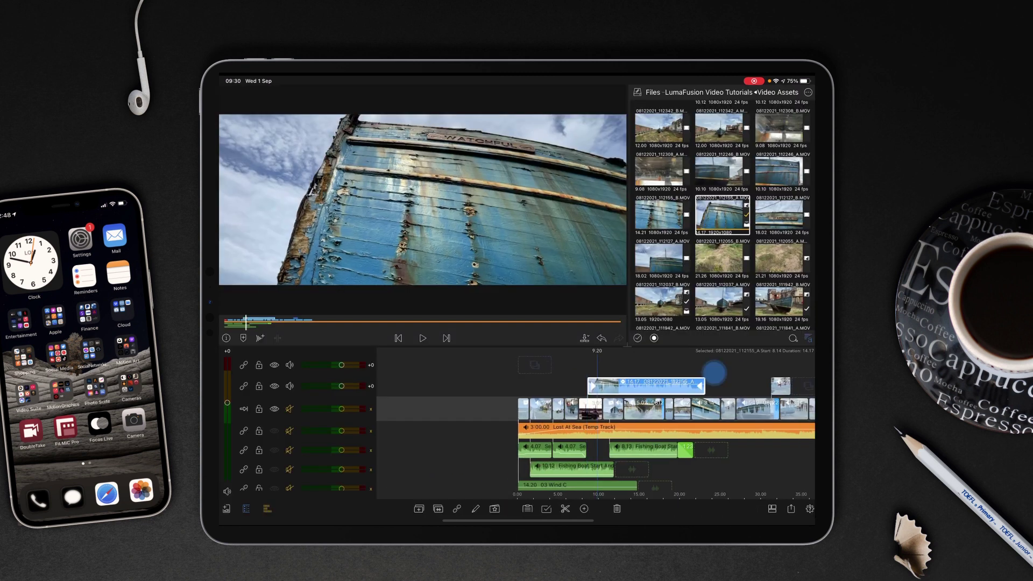
Scrub to another boat frame and export a second snapshot via Share > Snapshot.
{"action": "left_click_drag", "start_coordinate": [716, 374], "coordinate": [699, 374]}
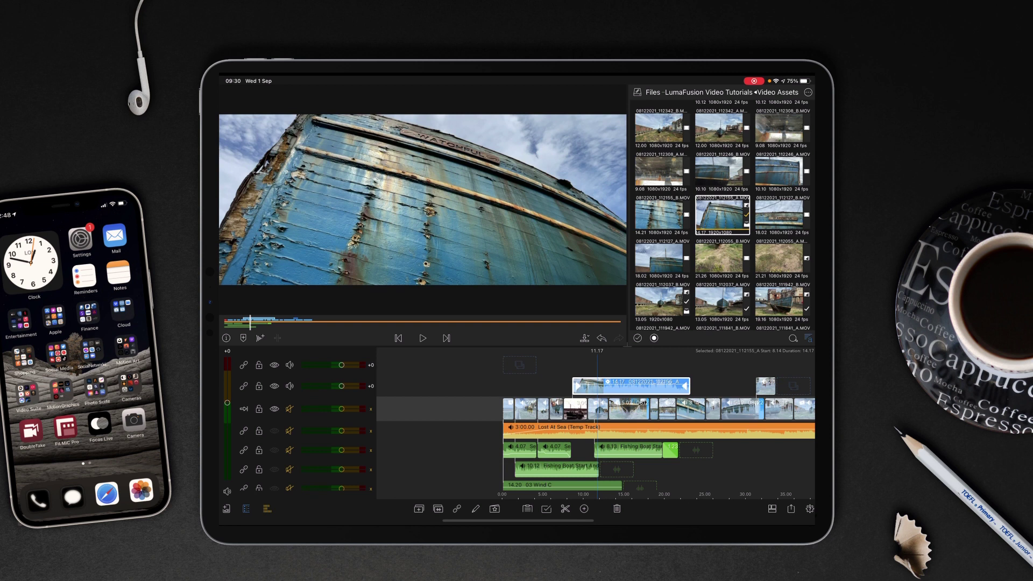
{"action": "left_click", "coordinate": [791, 509]}
{"action": "left_click", "coordinate": [710, 498]}
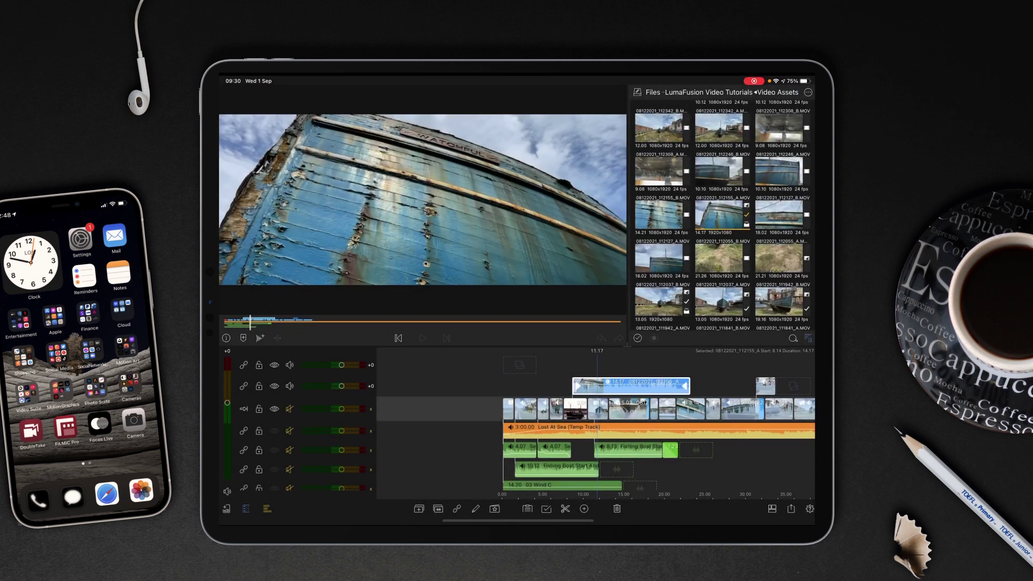
{"action": "left_click_drag", "start_coordinate": [647, 453], "coordinate": [656, 452]}
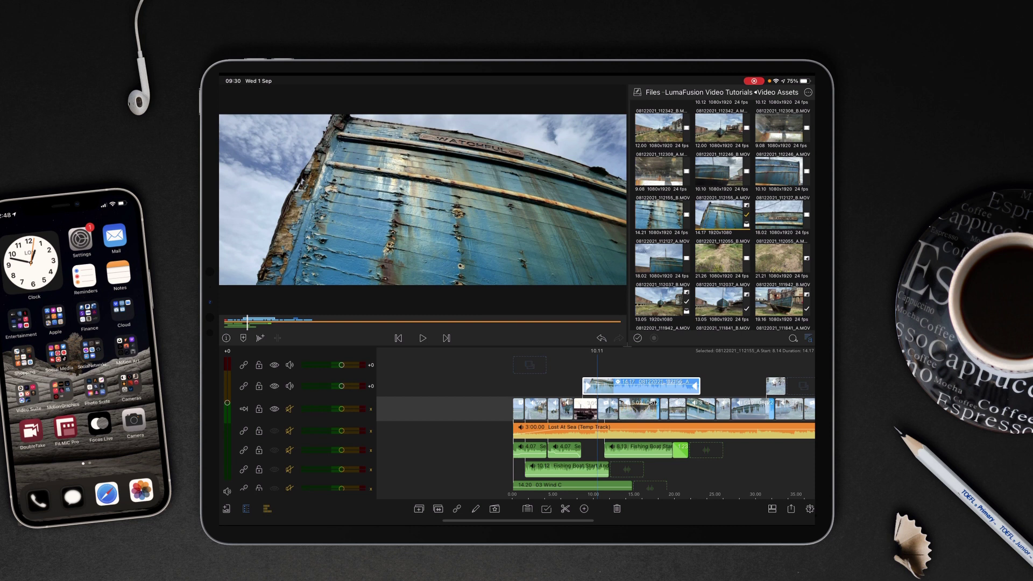
Return the playhead to 0:00 and preview the opening beach shot.
{"action": "left_click_drag", "start_coordinate": [668, 393], "coordinate": [727, 387]}
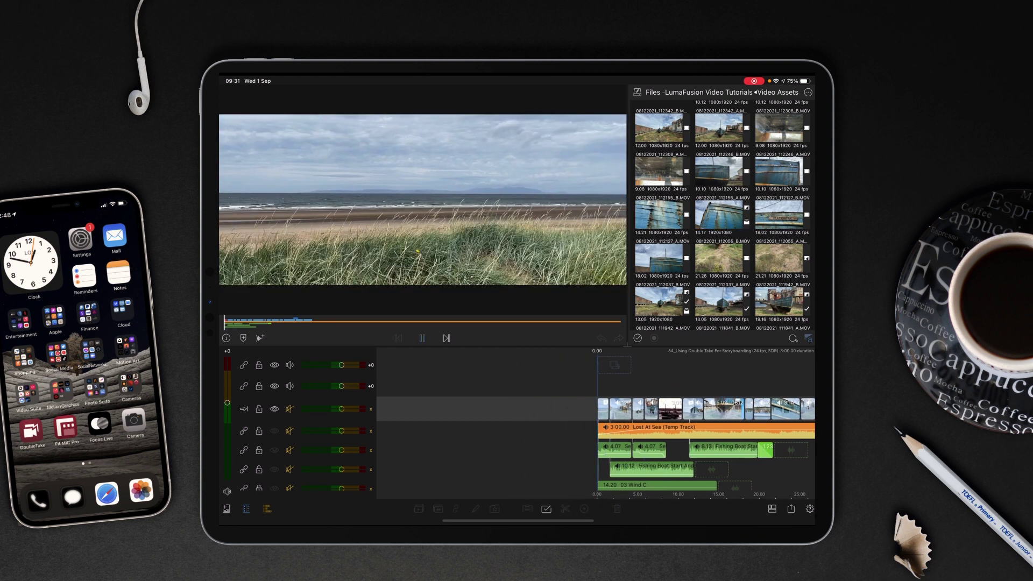
{"action": "left_click", "coordinate": [705, 382]}
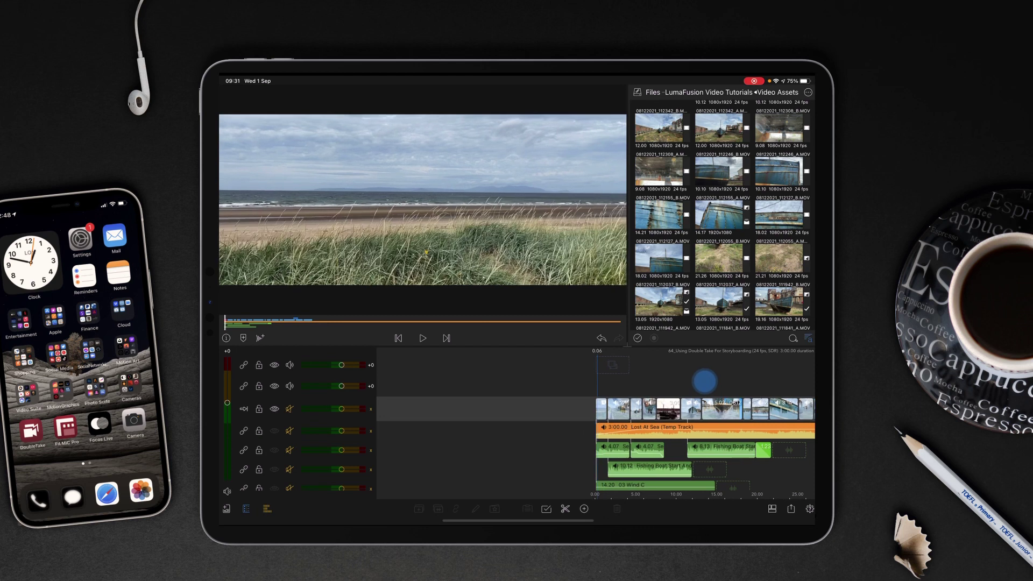
{"action": "key", "text": "space"}
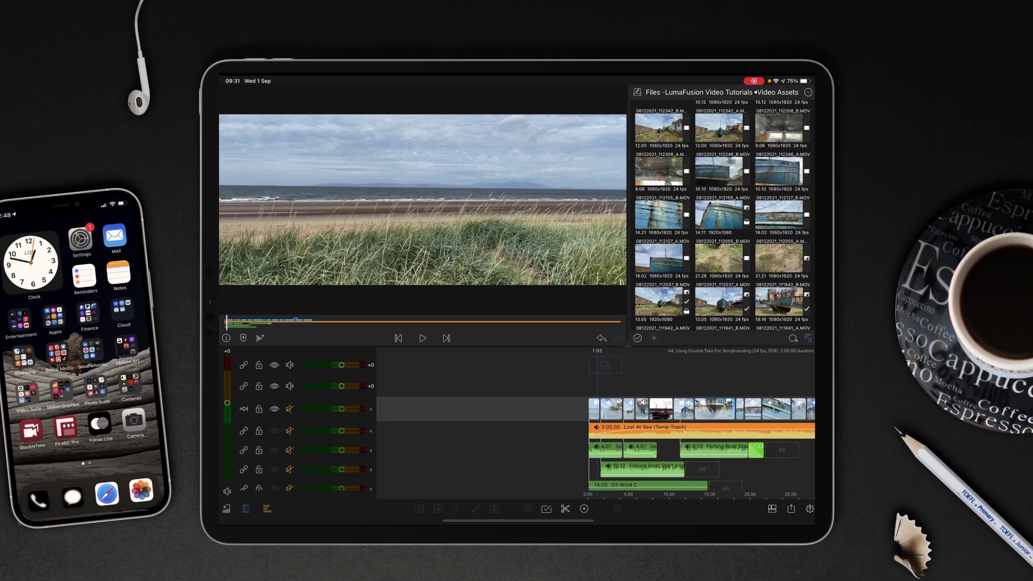
{"action": "left_click_drag", "start_coordinate": [687, 381], "coordinate": [694, 381]}
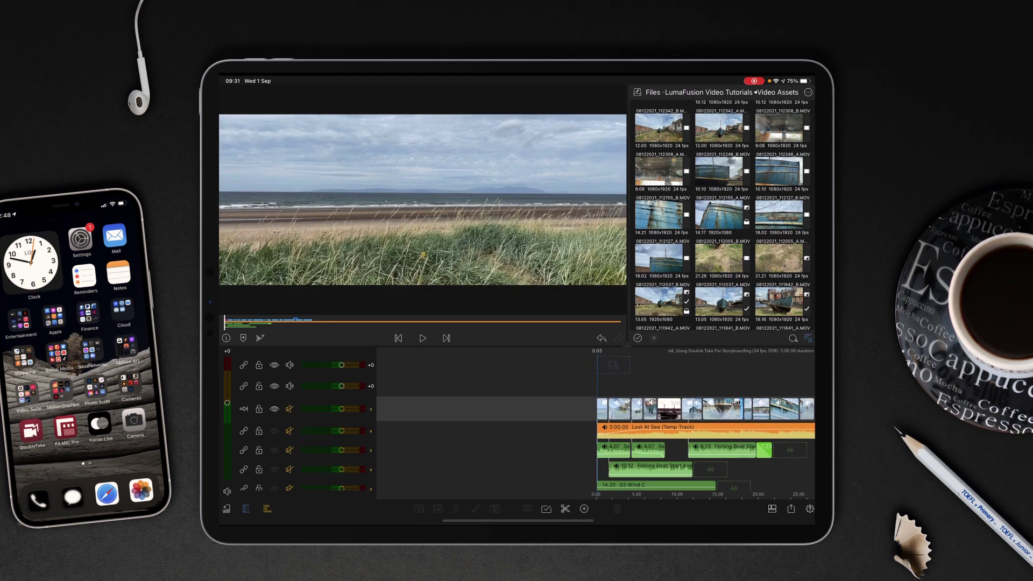
Scrub forward through the boat shots to around five seconds.
{"action": "left_click_drag", "start_coordinate": [674, 382], "coordinate": [669, 382]}
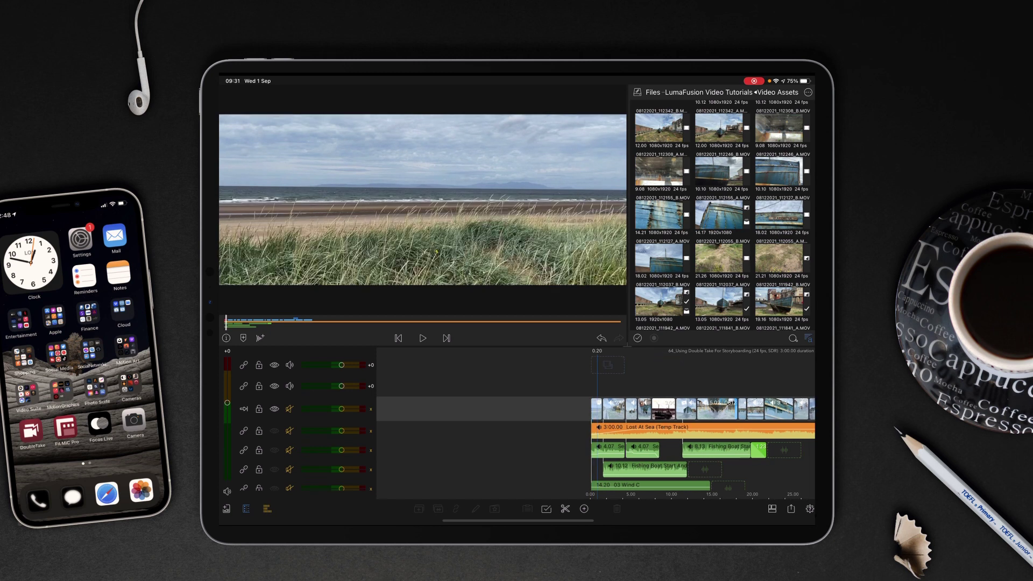
{"action": "left_click_drag", "start_coordinate": [728, 381], "coordinate": [710, 382]}
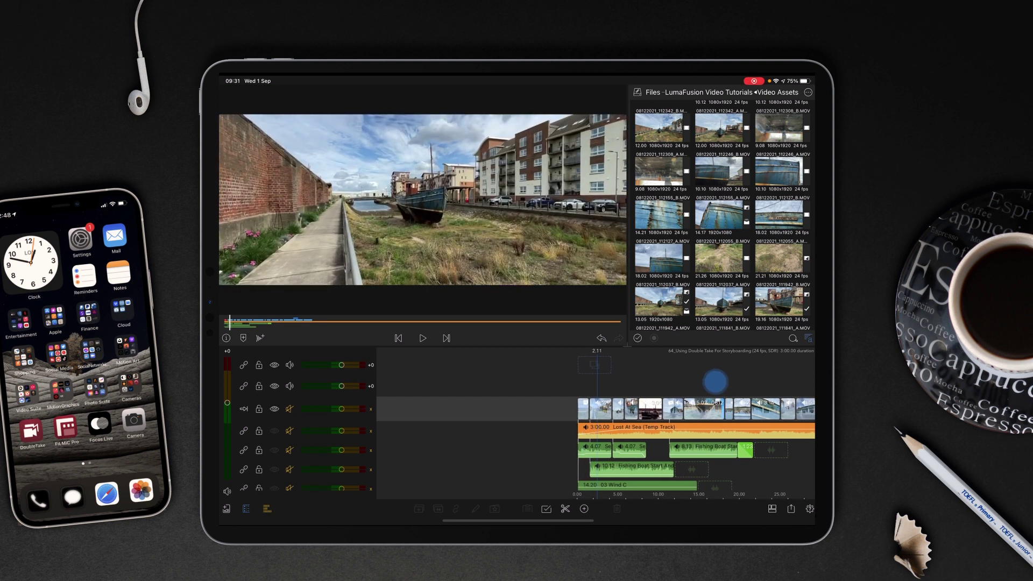
{"action": "mouse_move", "coordinate": [744, 377]}
{"action": "left_mouse_down"}
{"action": "mouse_move", "coordinate": [722, 377]}
{"action": "mouse_move", "coordinate": [775, 374]}
{"action": "mouse_move", "coordinate": [712, 384]}
{"action": "mouse_move", "coordinate": [791, 376]}
{"action": "mouse_move", "coordinate": [684, 384]}
{"action": "mouse_move", "coordinate": [703, 363]}
{"action": "mouse_move", "coordinate": [686, 369]}
{"action": "mouse_move", "coordinate": [706, 442]}
{"action": "mouse_move", "coordinate": [803, 442]}
{"action": "left_mouse_up"}
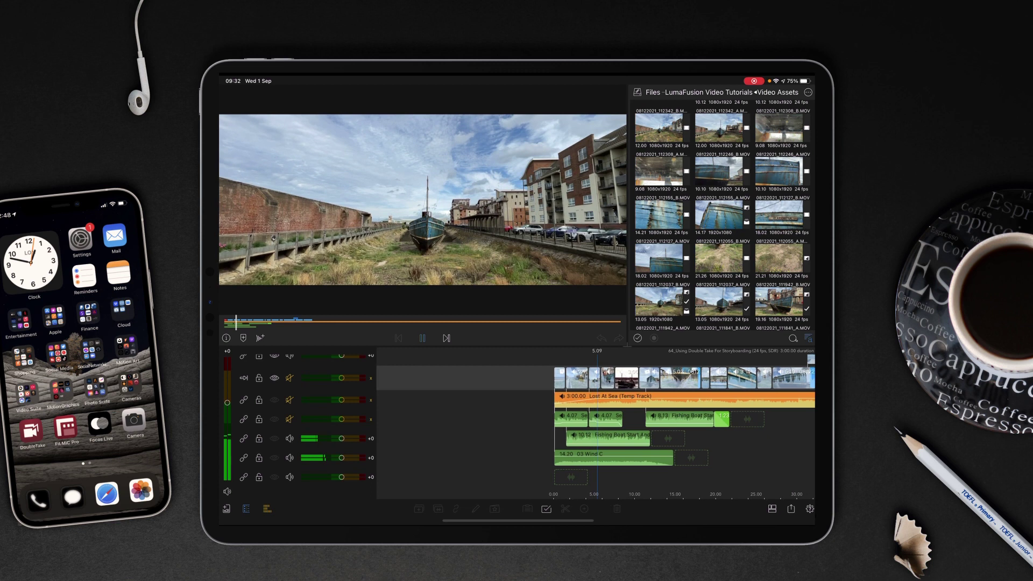
{"action": "key", "text": "space"}
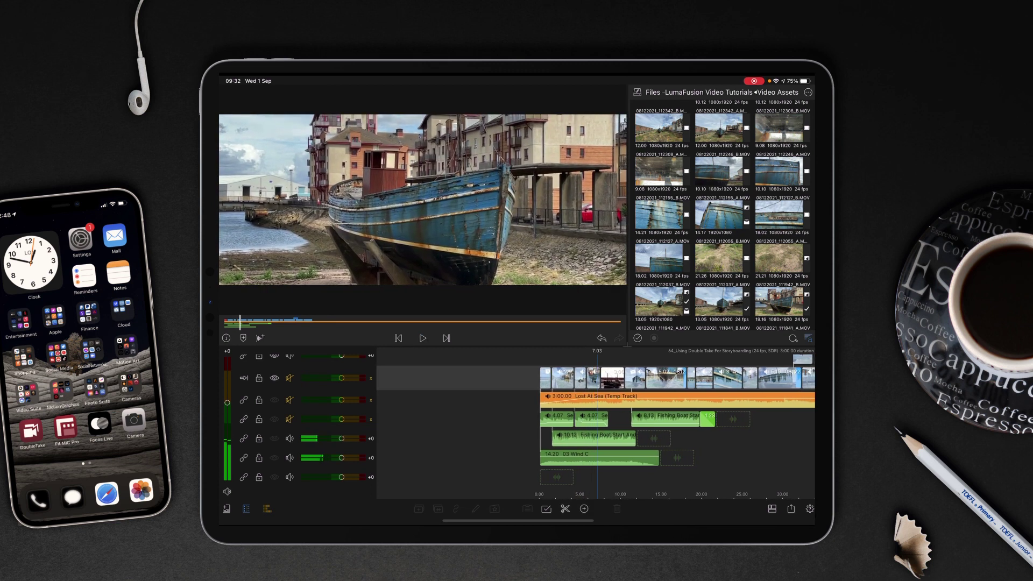
{"action": "key", "text": "Home"}
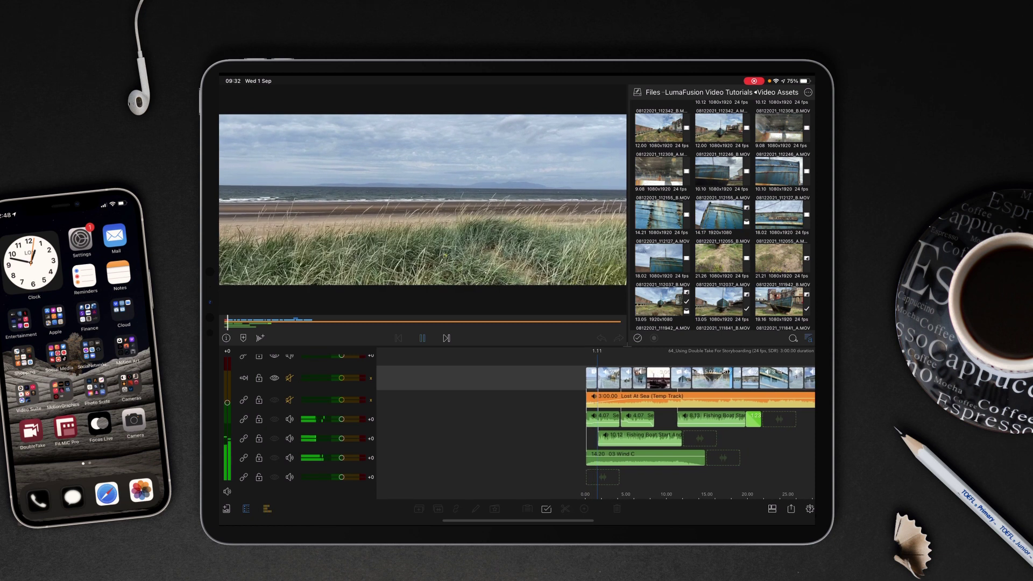
{"action": "key", "text": "space"}
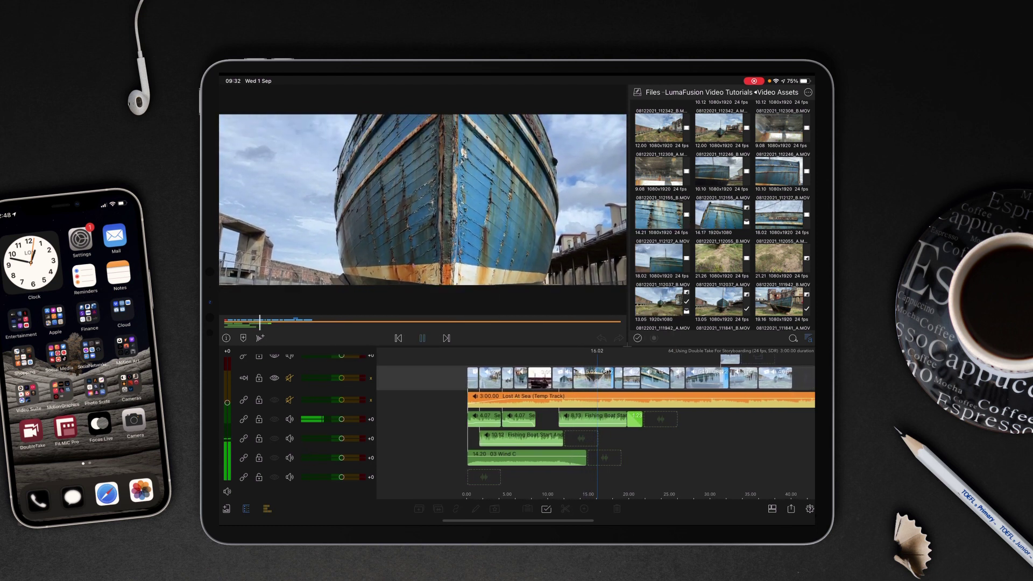
{"action": "mouse_move", "coordinate": [678, 461]}
{"action": "left_mouse_down"}
{"action": "mouse_move", "coordinate": [780, 453]}
{"action": "mouse_move", "coordinate": [766, 458]}
{"action": "left_mouse_up"}
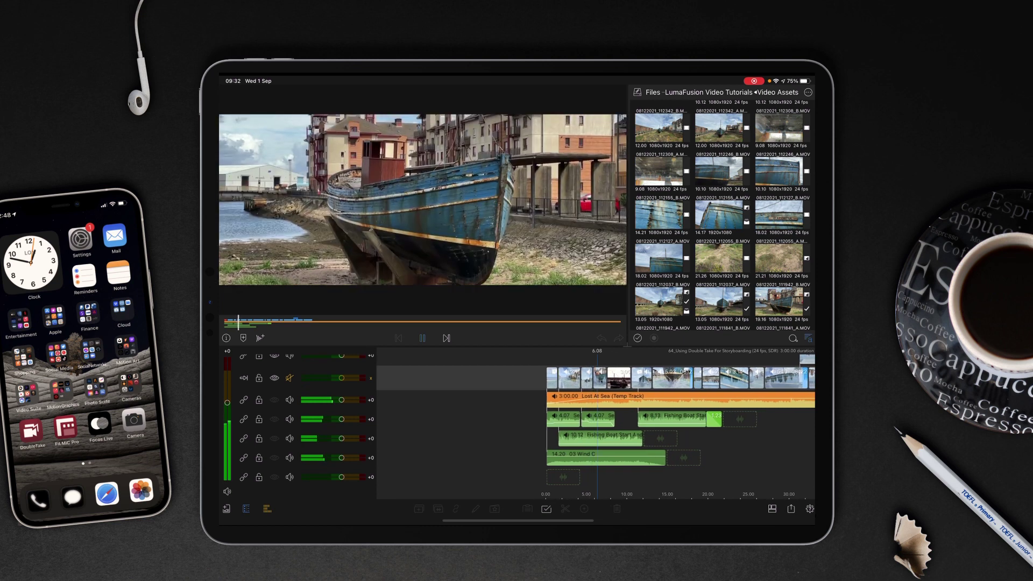
{"action": "key", "text": "space"}
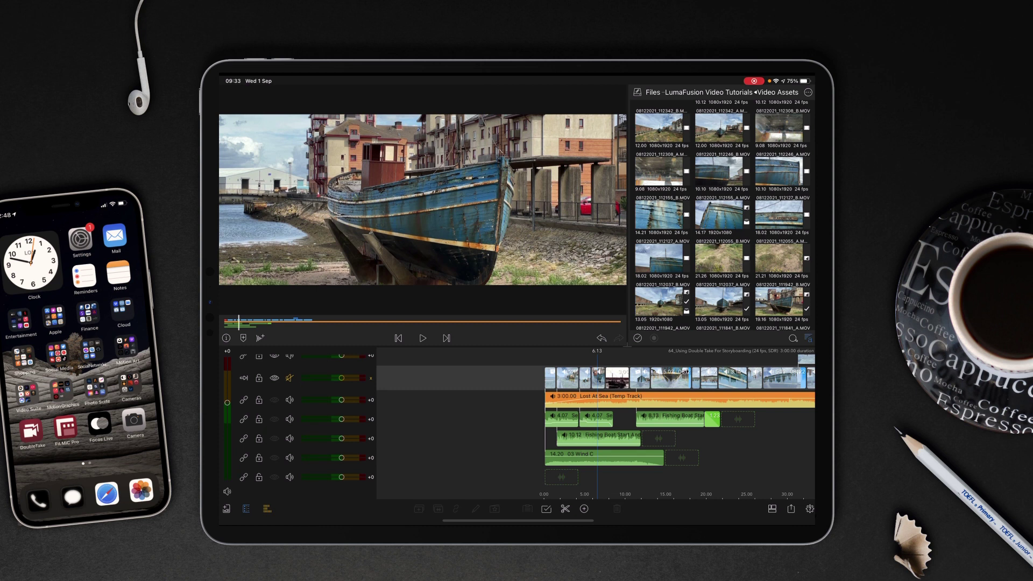
{"action": "key", "text": "space"}
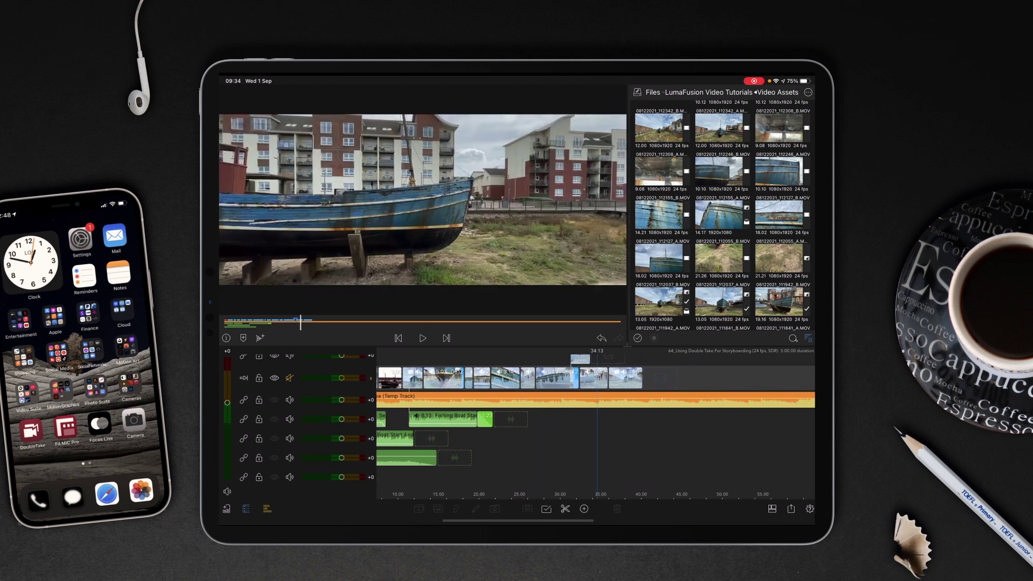
{"action": "left_click", "coordinate": [704, 450]}
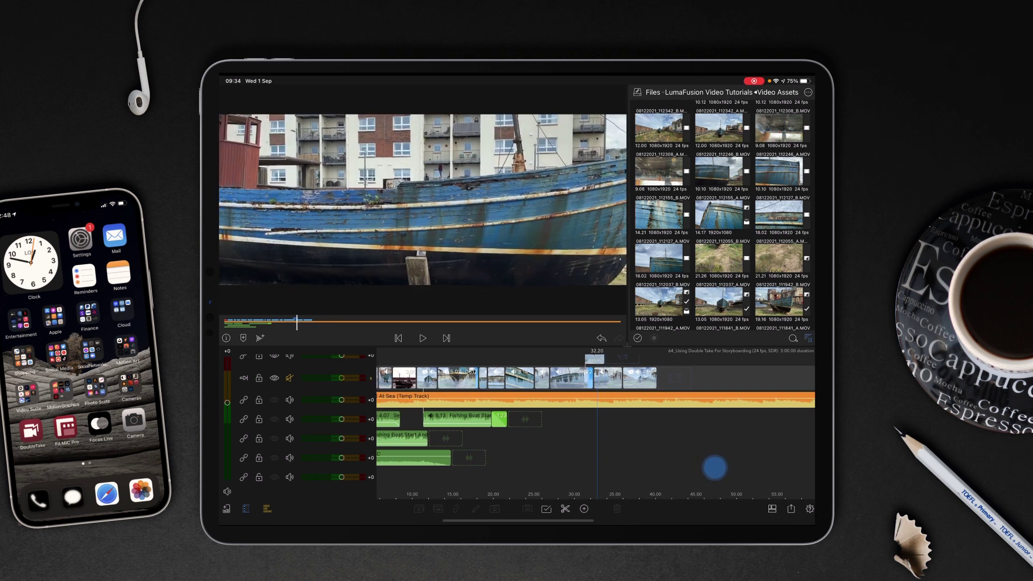
{"action": "left_click_drag", "start_coordinate": [699, 466], "coordinate": [800, 473]}
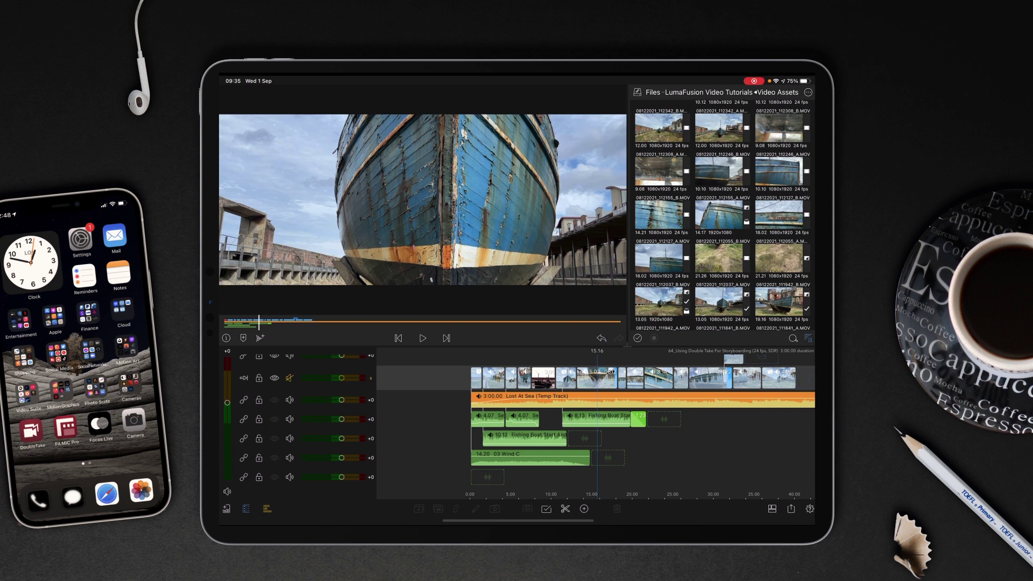
{"action": "mouse_move", "coordinate": [734, 466]}
{"action": "left_mouse_down"}
{"action": "mouse_move", "coordinate": [614, 461]}
{"action": "mouse_move", "coordinate": [725, 457]}
{"action": "left_mouse_up"}
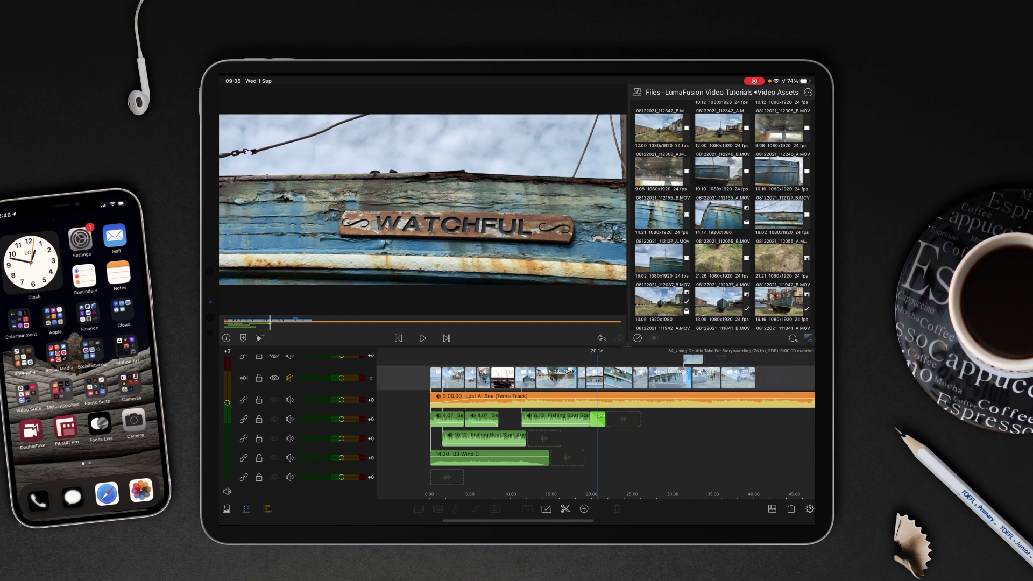
{"action": "mouse_move", "coordinate": [694, 464]}
{"action": "left_mouse_down"}
{"action": "mouse_move", "coordinate": [651, 457]}
{"action": "mouse_move", "coordinate": [640, 444]}
{"action": "mouse_move", "coordinate": [718, 444]}
{"action": "left_mouse_up"}
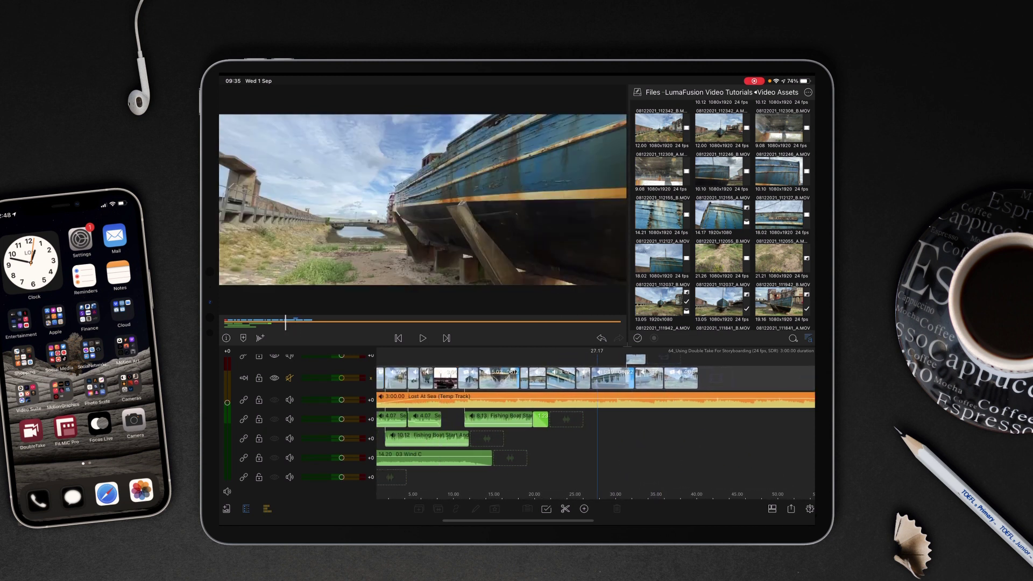